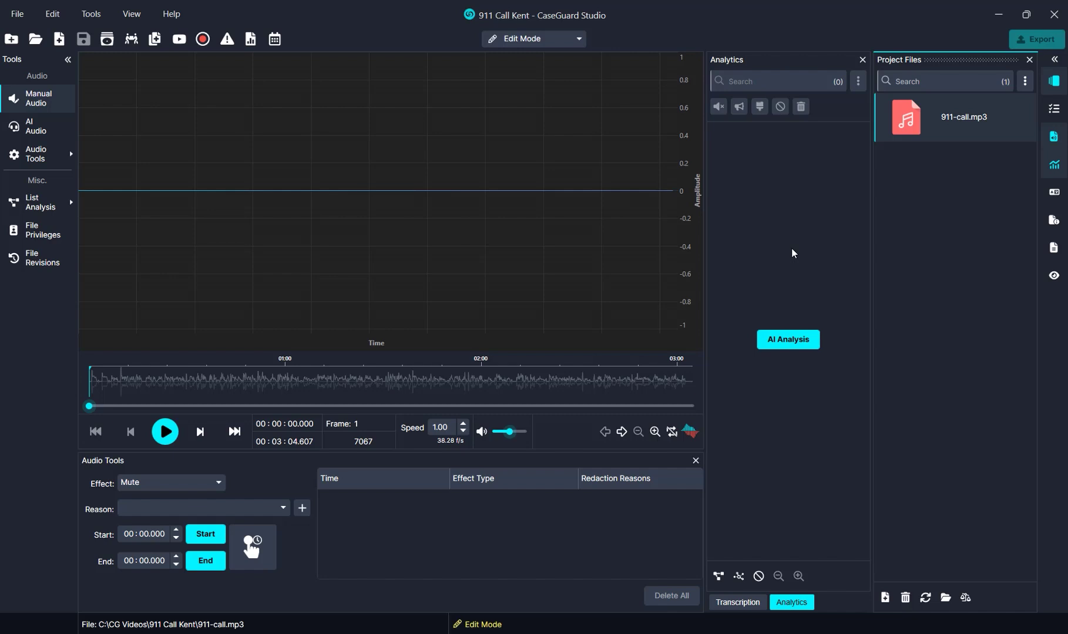
# Set up an AI audio job with Transcription and AI Audio, accepting the cloud model, English (United States) and two-speaker identification settings.
pyautogui.click(31, 127)
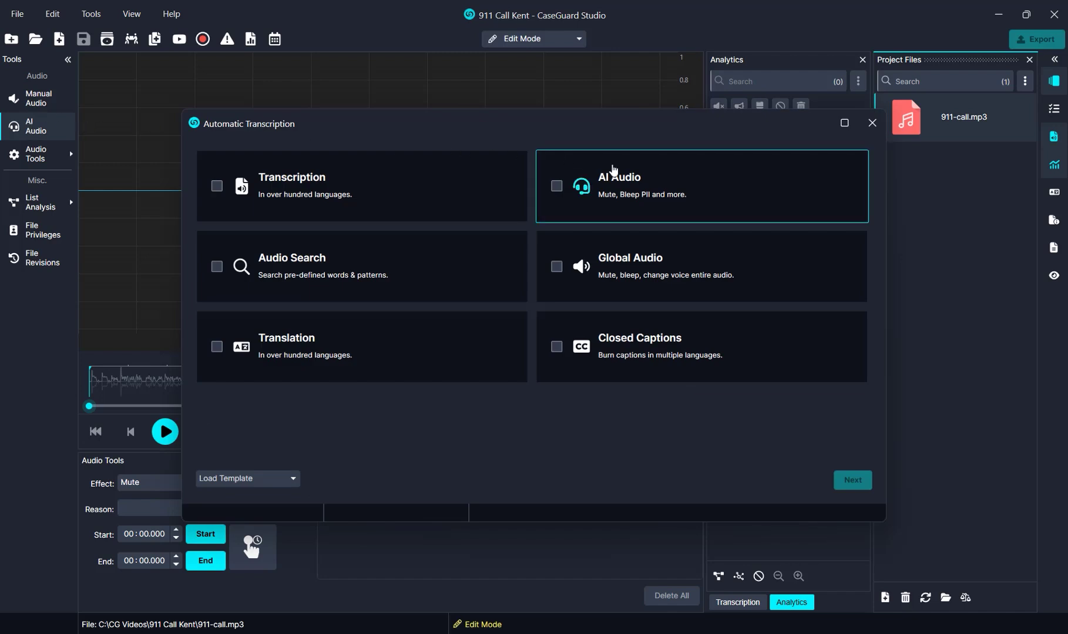
pyautogui.click(601, 184)
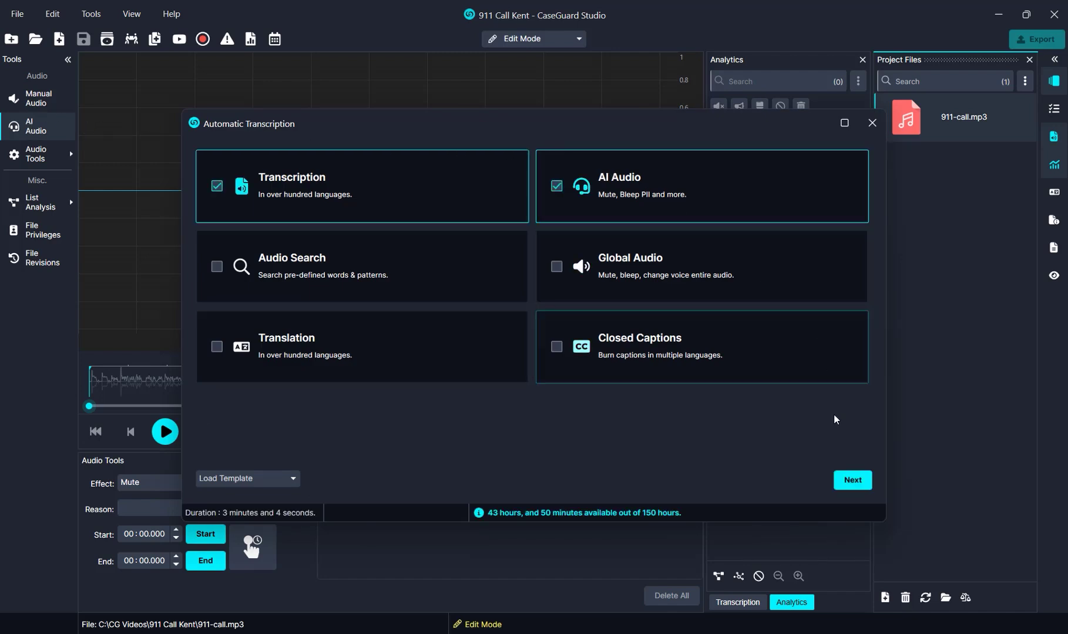
pyautogui.click(849, 487)
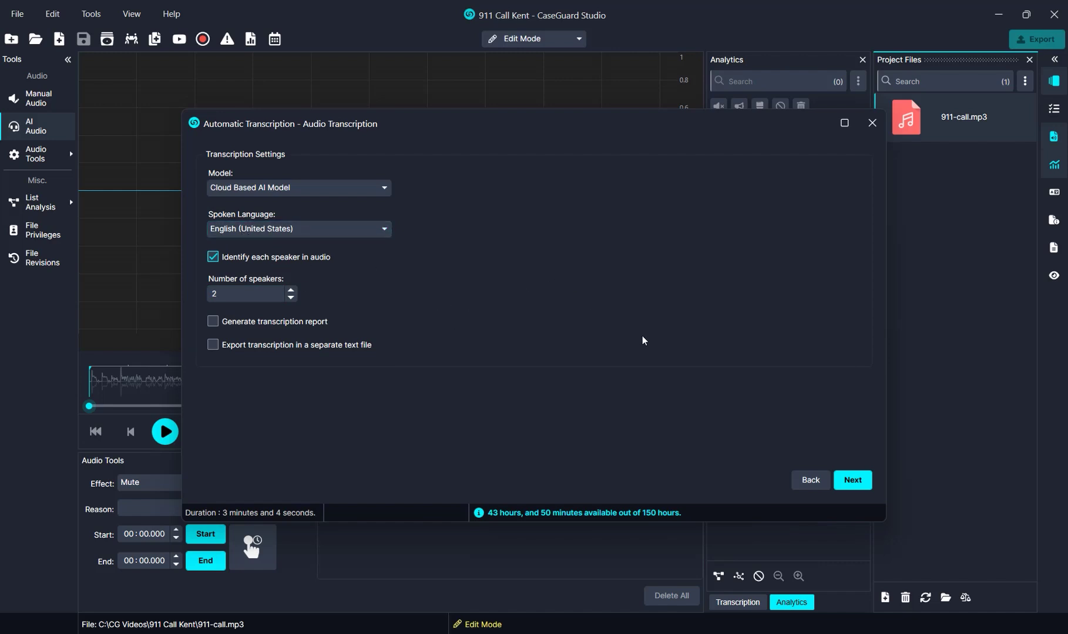
pyautogui.click(862, 485)
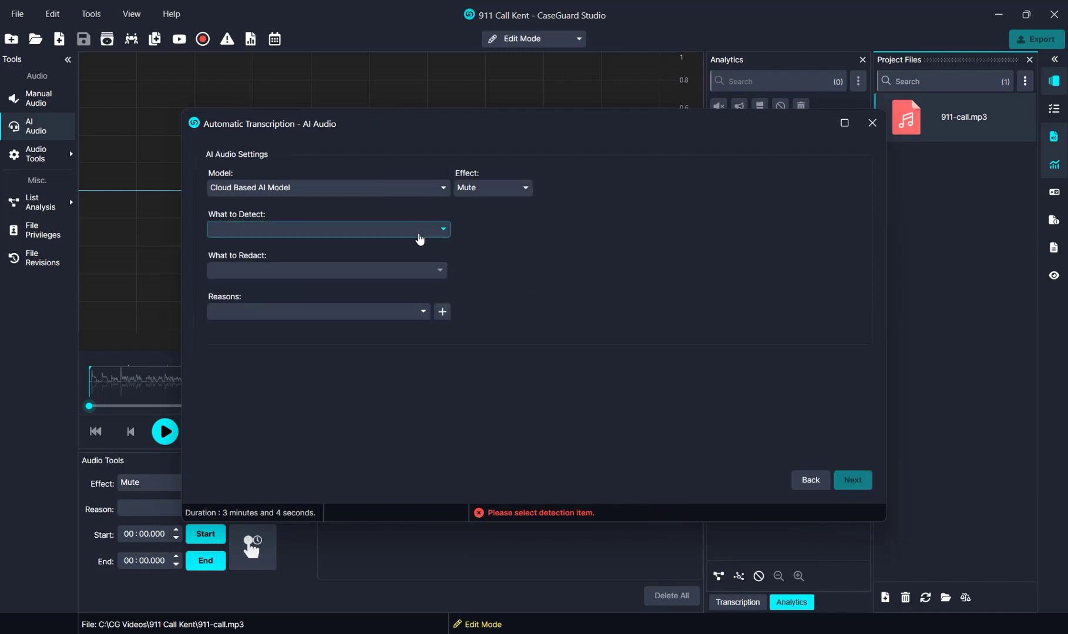
# Choose Name, Phone and Address as the information to detect in the audio.
pyautogui.click(305, 233)
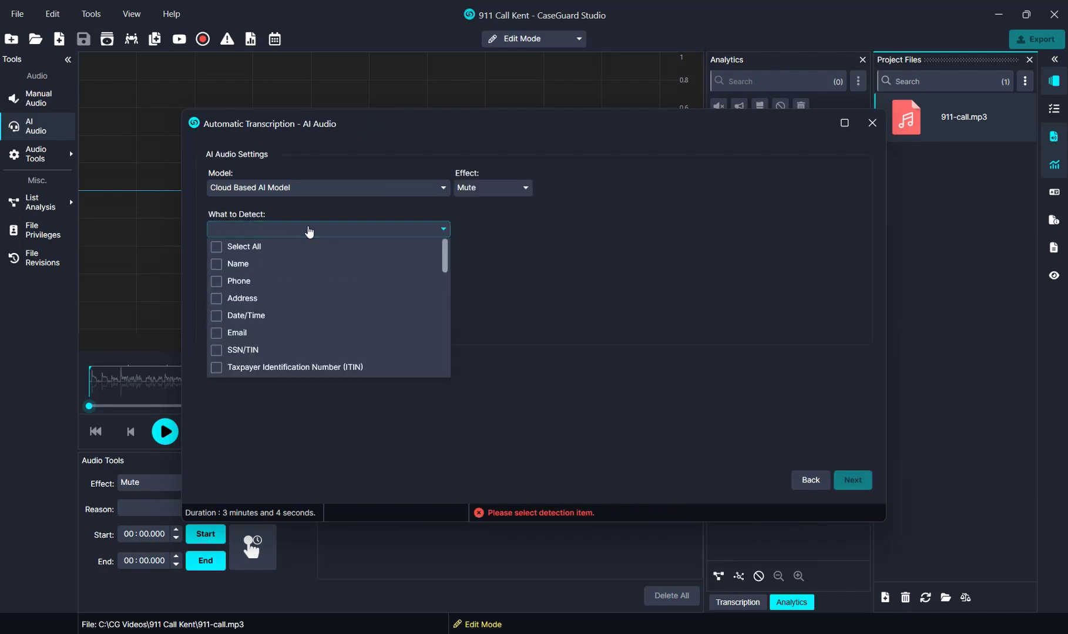
pyautogui.click(301, 262)
pyautogui.click(291, 279)
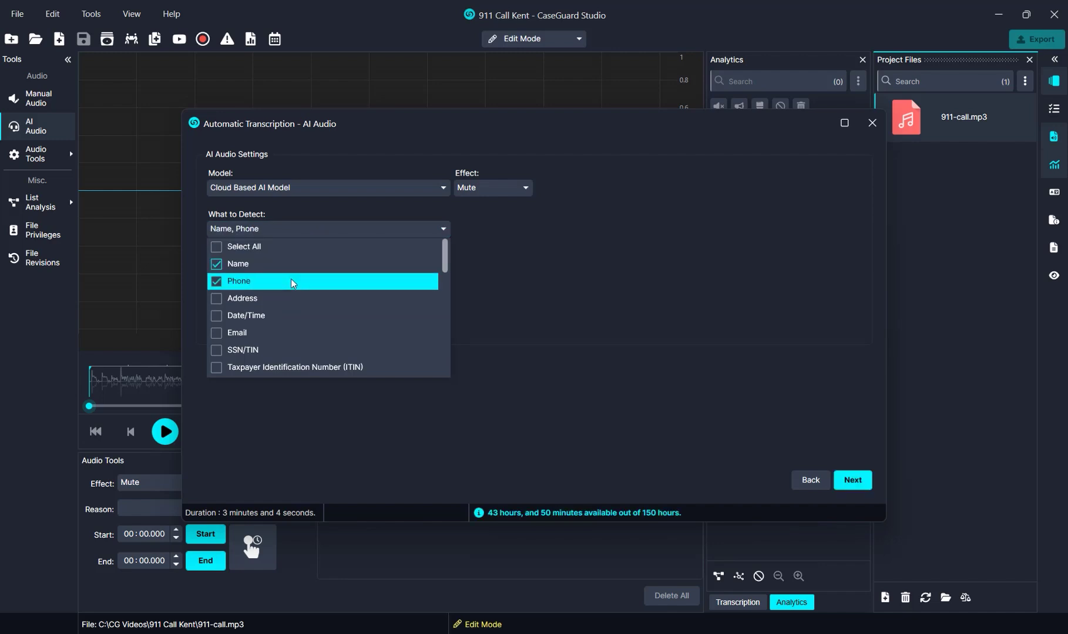
pyautogui.click(288, 297)
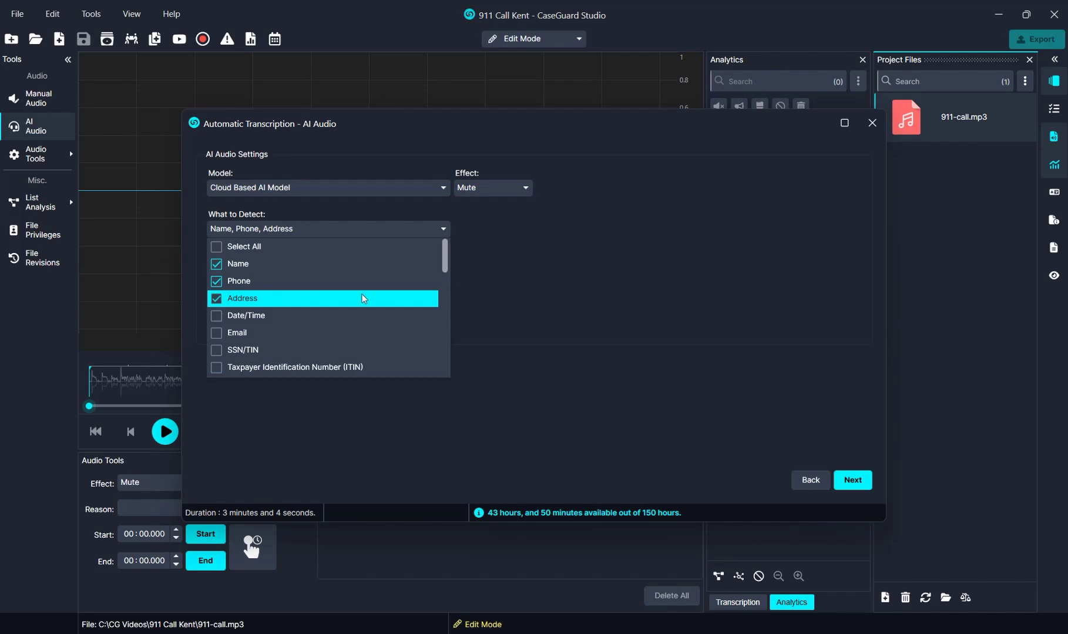
pyautogui.click(569, 298)
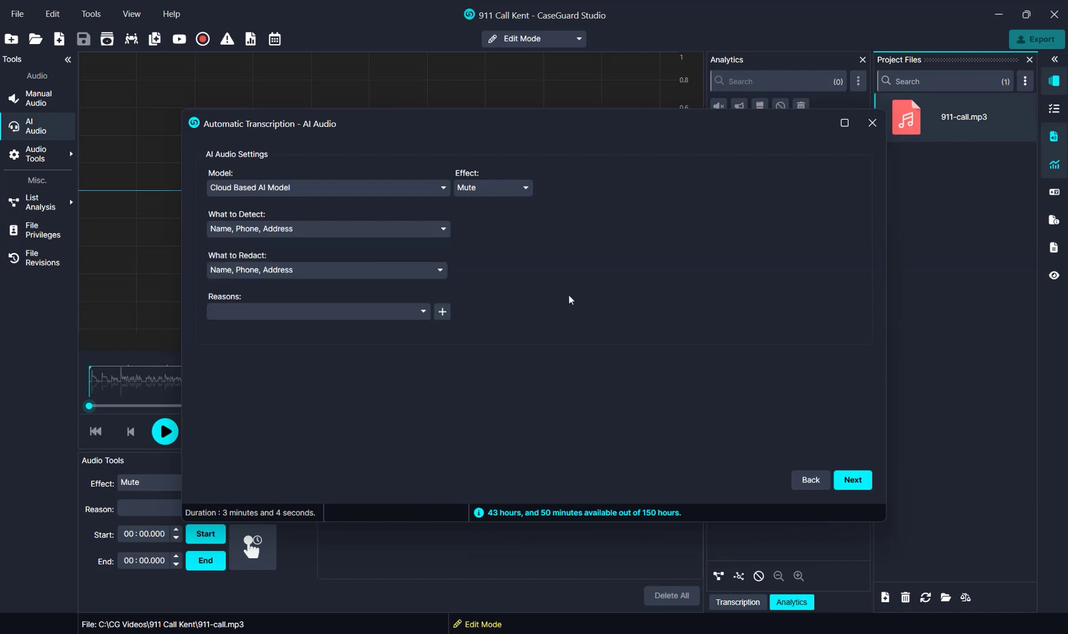
# Assign redaction reasons #01a, #01c and #01d to the AI audio detection and proceed to the summary.
pyautogui.click(330, 316)
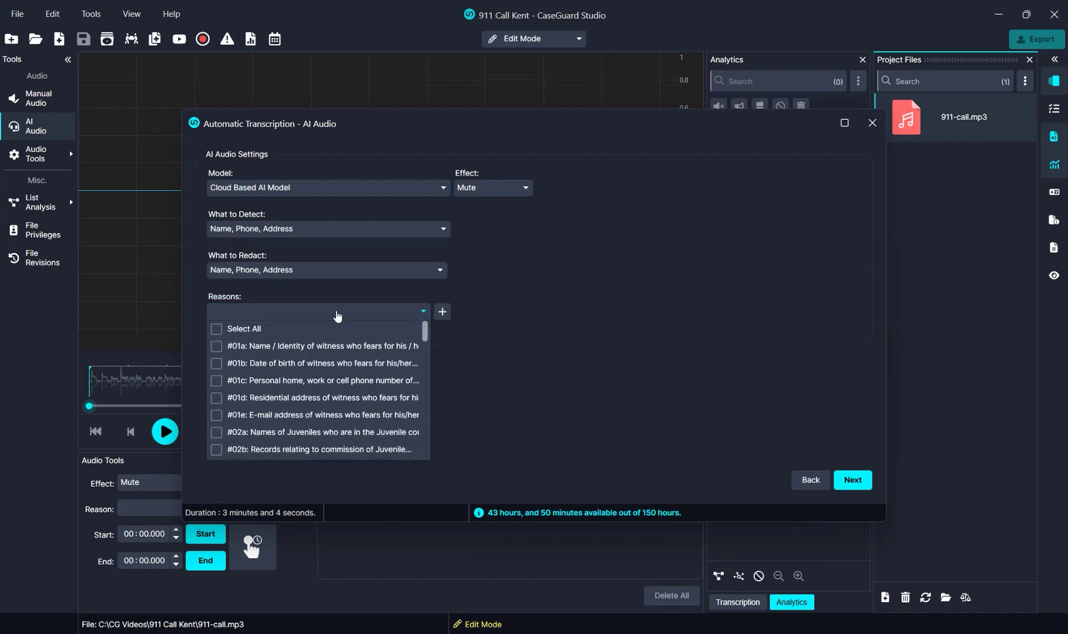
pyautogui.click(322, 353)
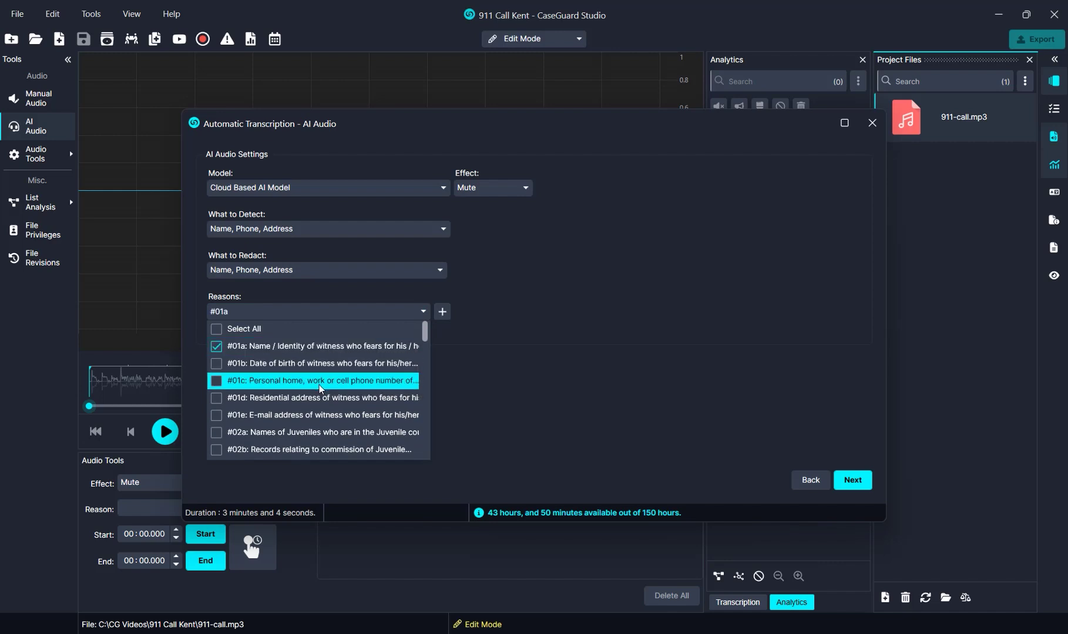
pyautogui.click(319, 383)
pyautogui.click(314, 397)
pyautogui.click(454, 387)
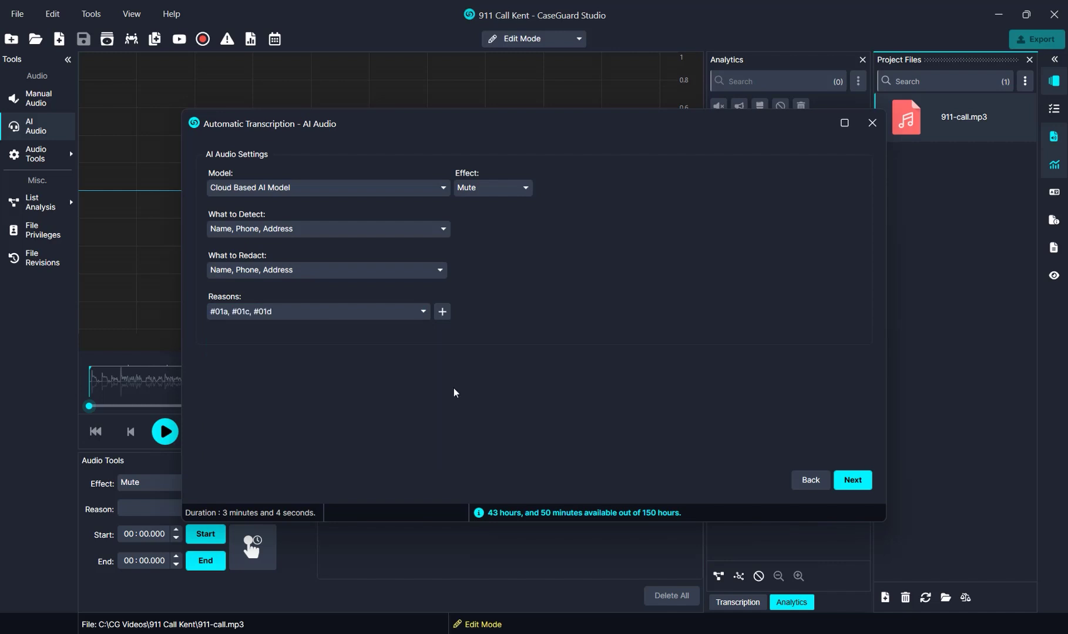
pyautogui.click(853, 481)
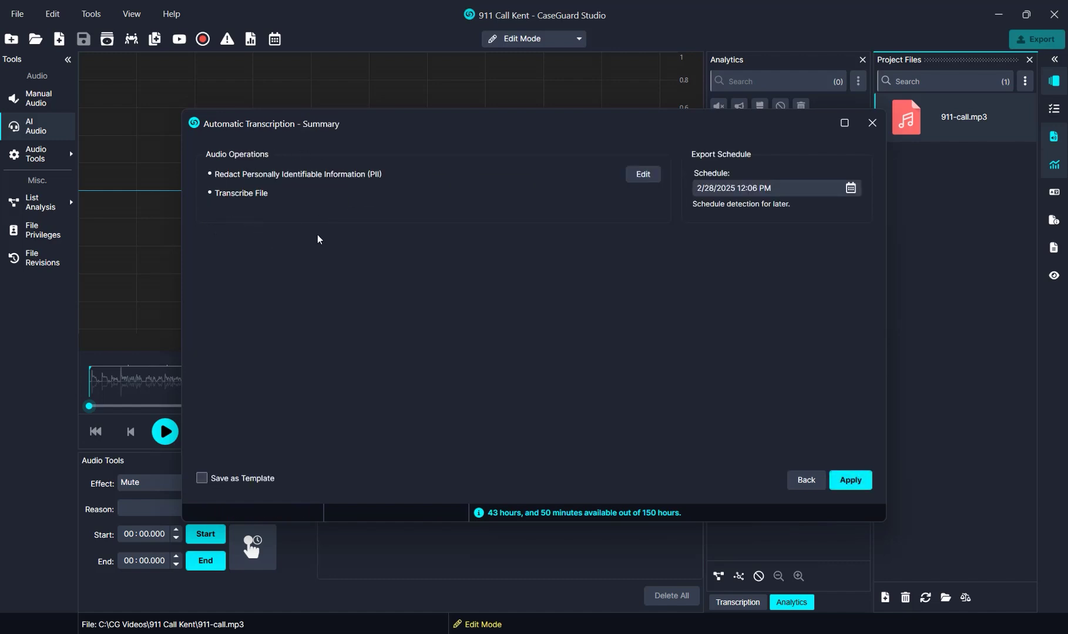
# Save the settings as a template named "Names, Addresses, Phones" and run the AI audio job.
pyautogui.click(202, 479)
pyautogui.click(343, 477)
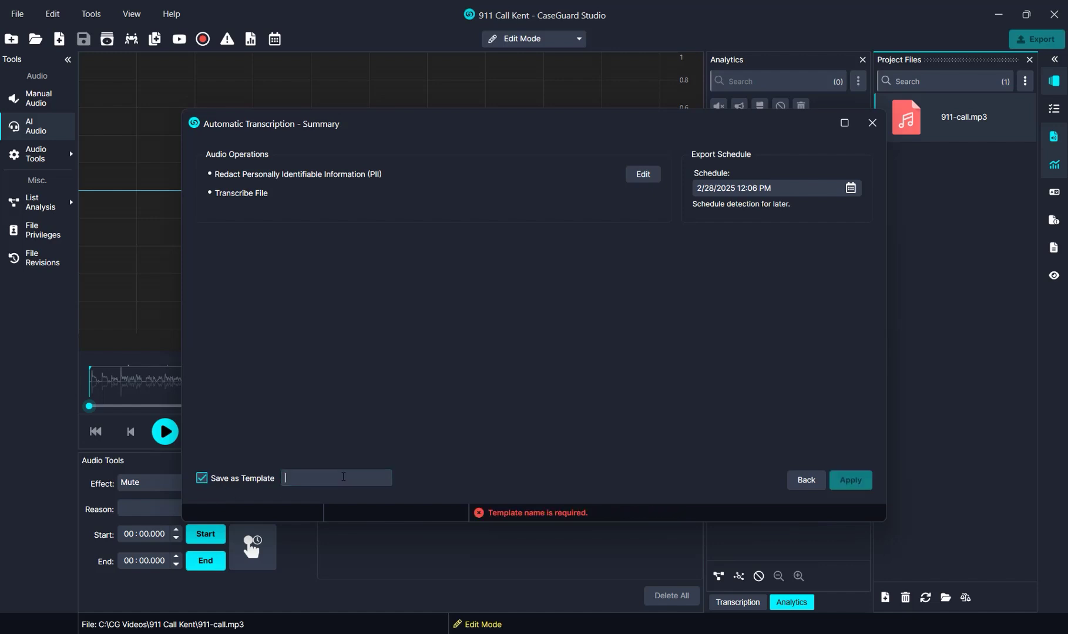
pyautogui.write('Names, Addr')
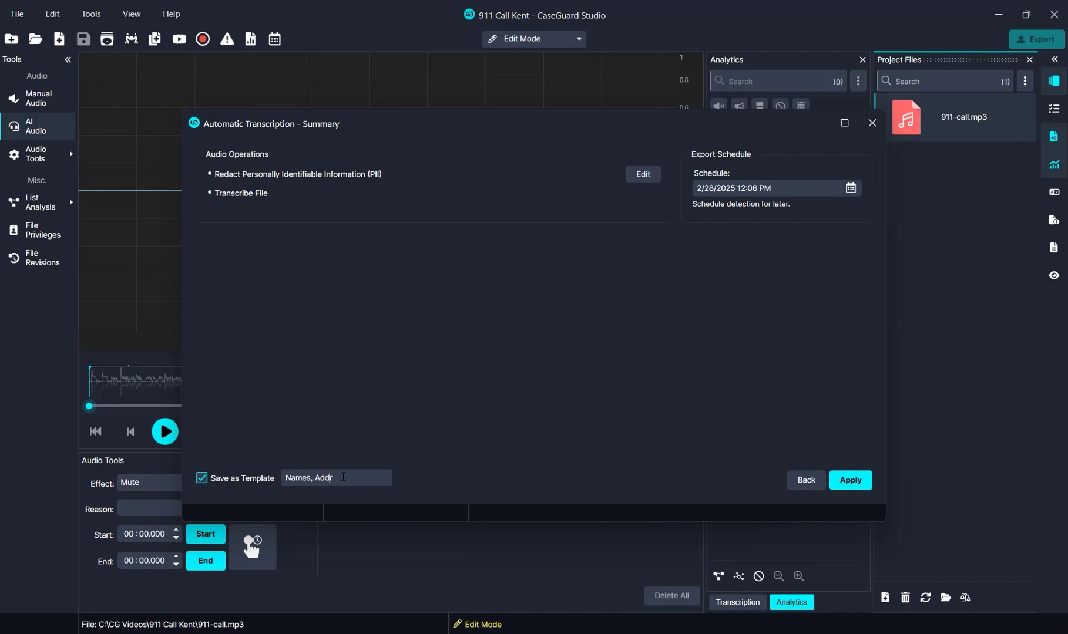
pyautogui.write('esses, Phones')
pyautogui.click(855, 481)
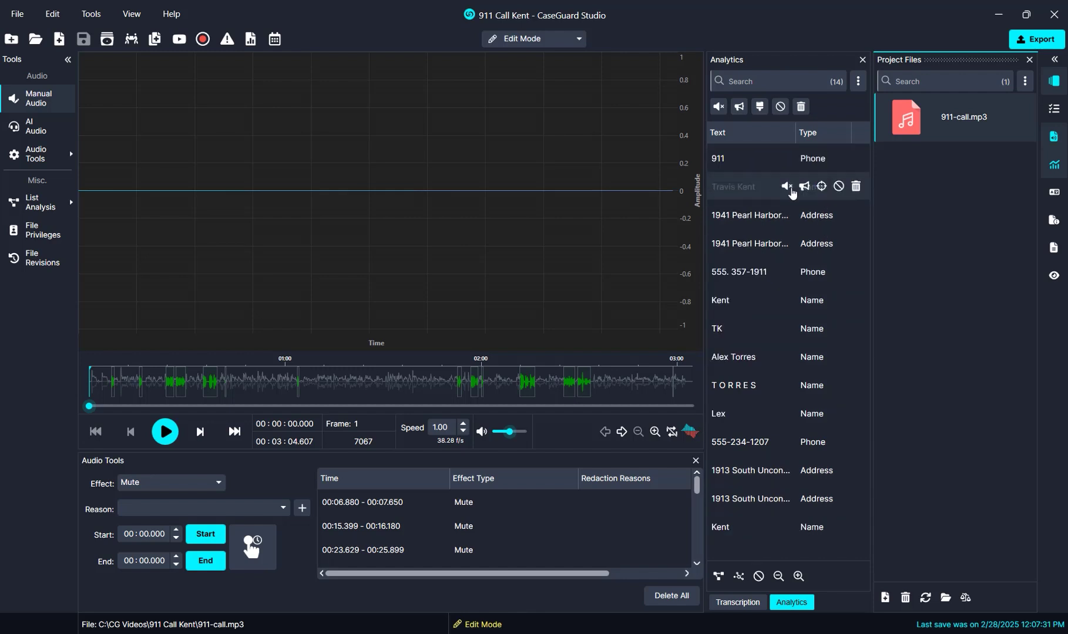
# Review the detections and transcription, and play the audio briefly from the start of Speaker_1's first line.
pyautogui.click(757, 215)
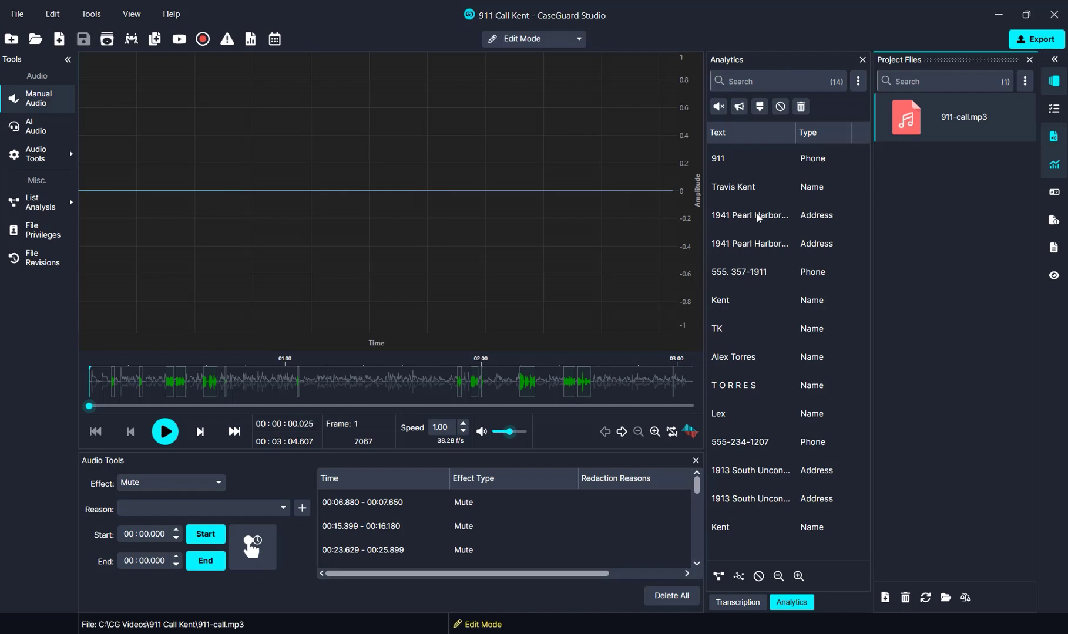
pyautogui.click(735, 603)
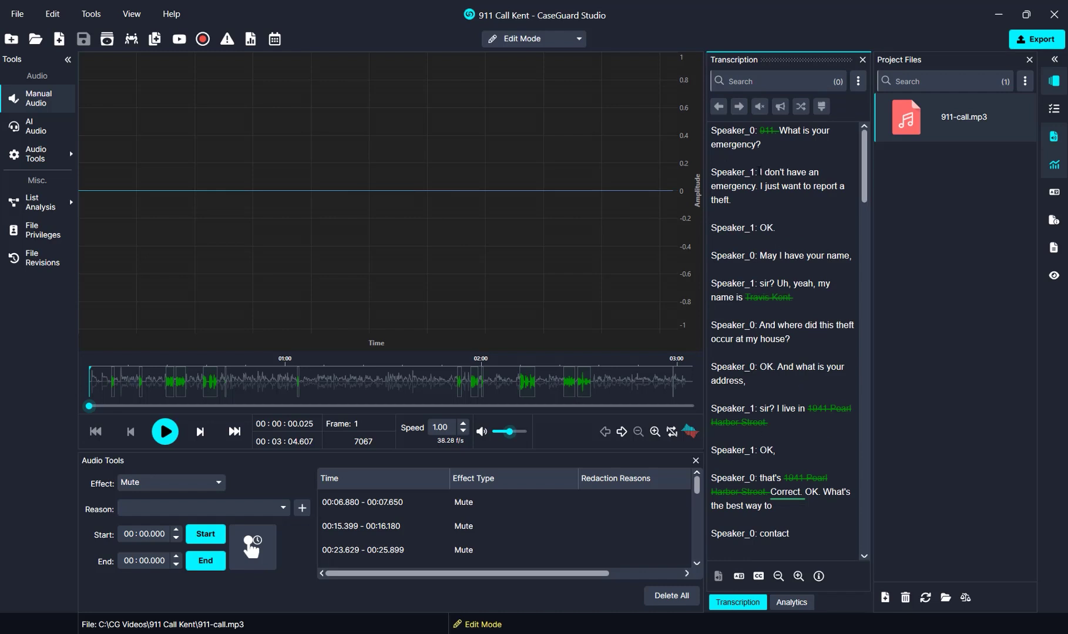
pyautogui.rightClick(760, 173)
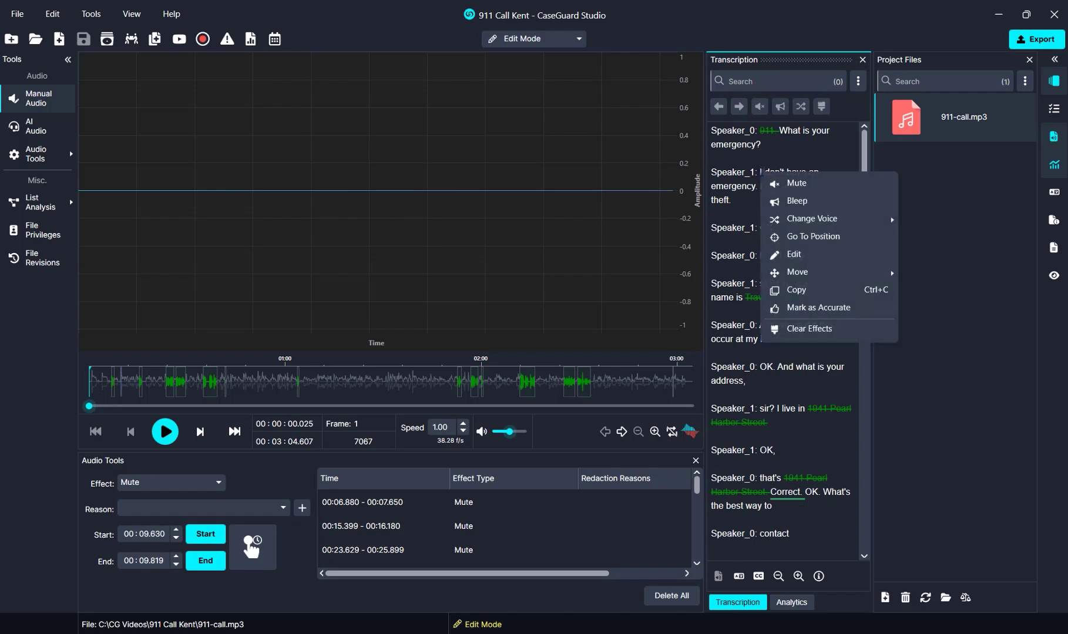
pyautogui.click(793, 237)
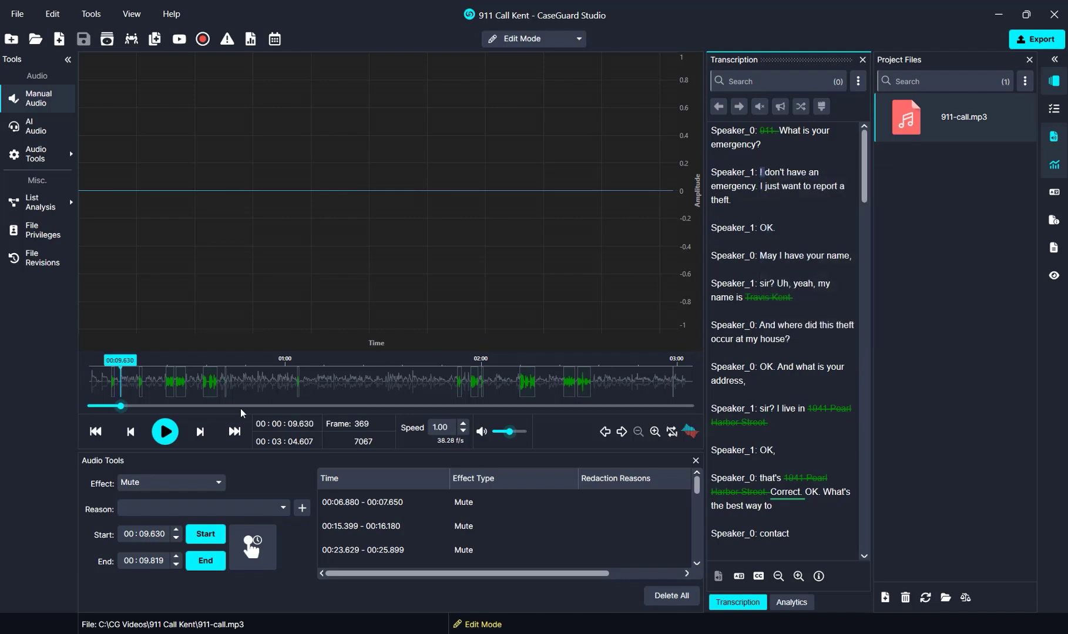
pyautogui.click(166, 433)
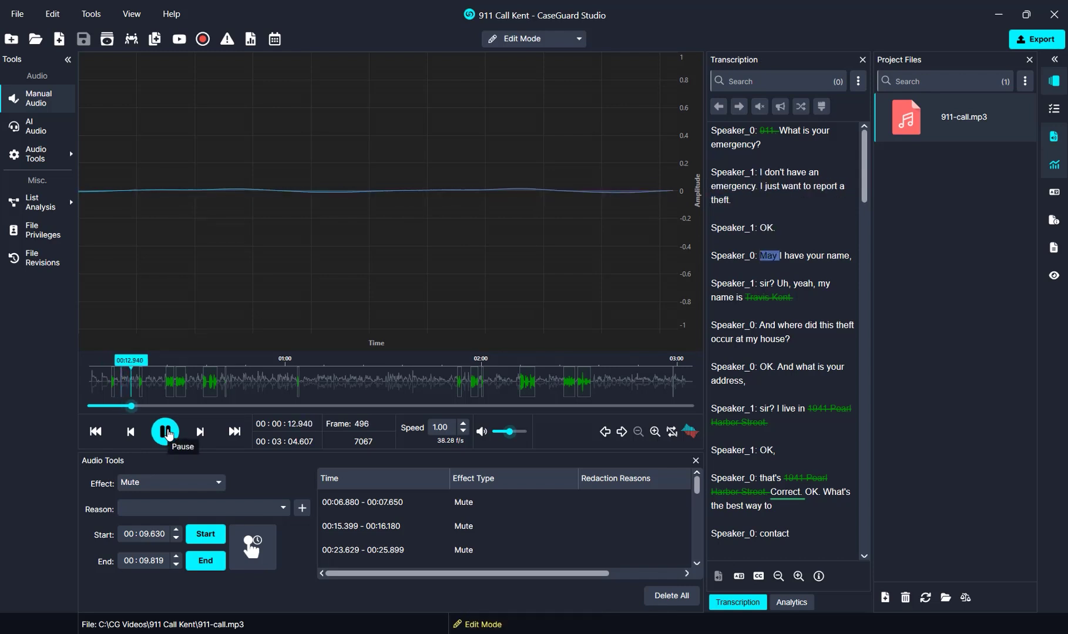
pyautogui.click(167, 432)
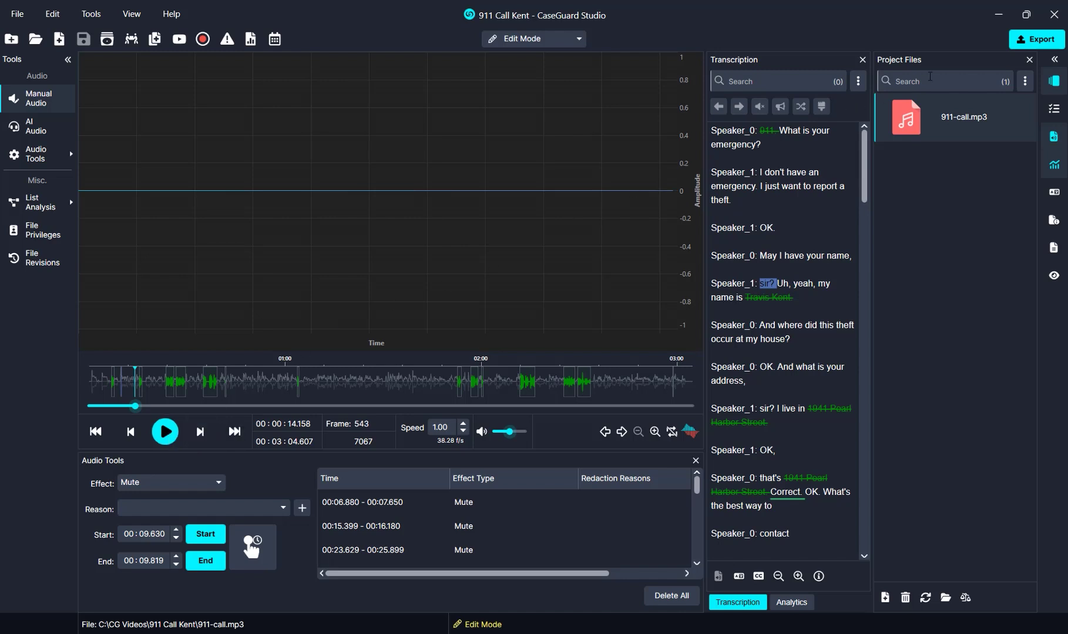
# Export the redacted audio as an MP3, prefixing the file name 911-call_Redacted with the caller's surname and a hyphen.
pyautogui.click(1033, 43)
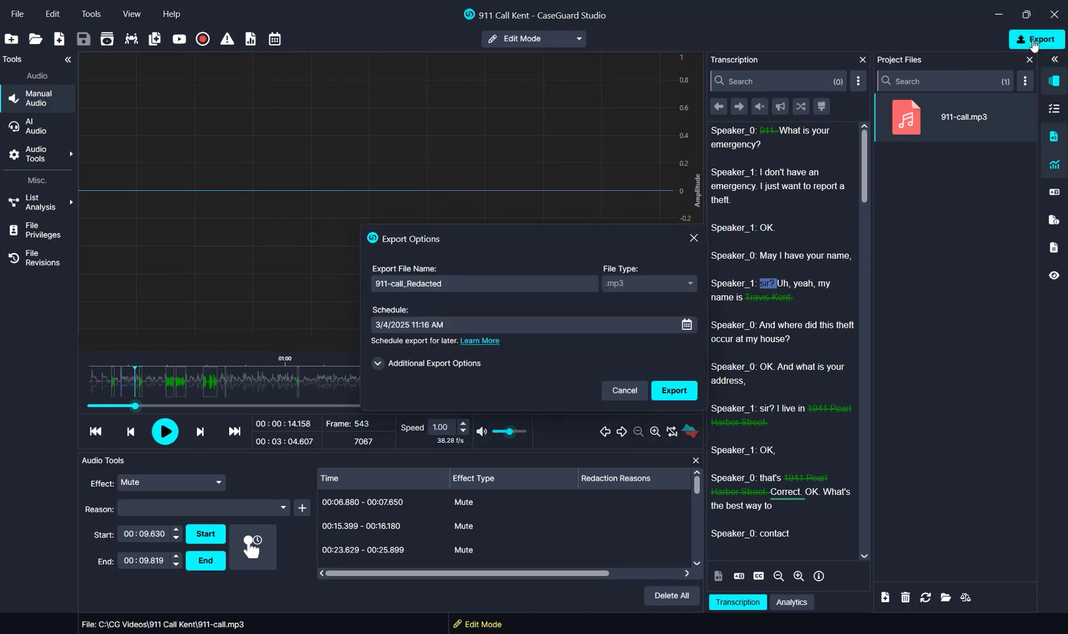
pyautogui.click(375, 284)
pyautogui.write('Kent-')
pyautogui.click(686, 397)
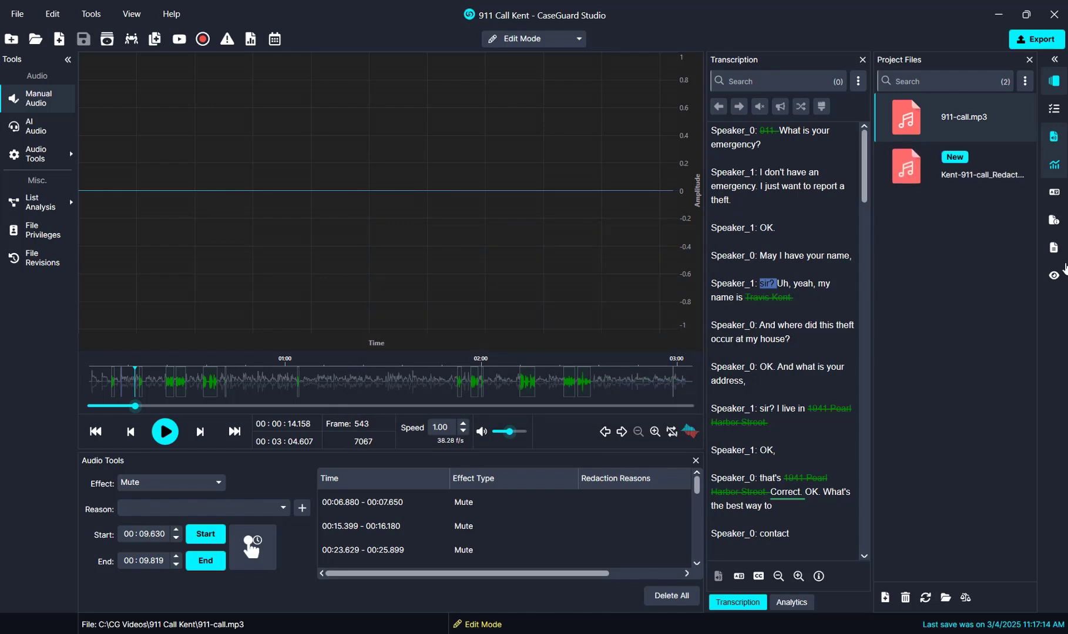
# Open the exported redacted audio and play a few seconds of it from about 9 seconds in.
pyautogui.doubleClick(940, 164)
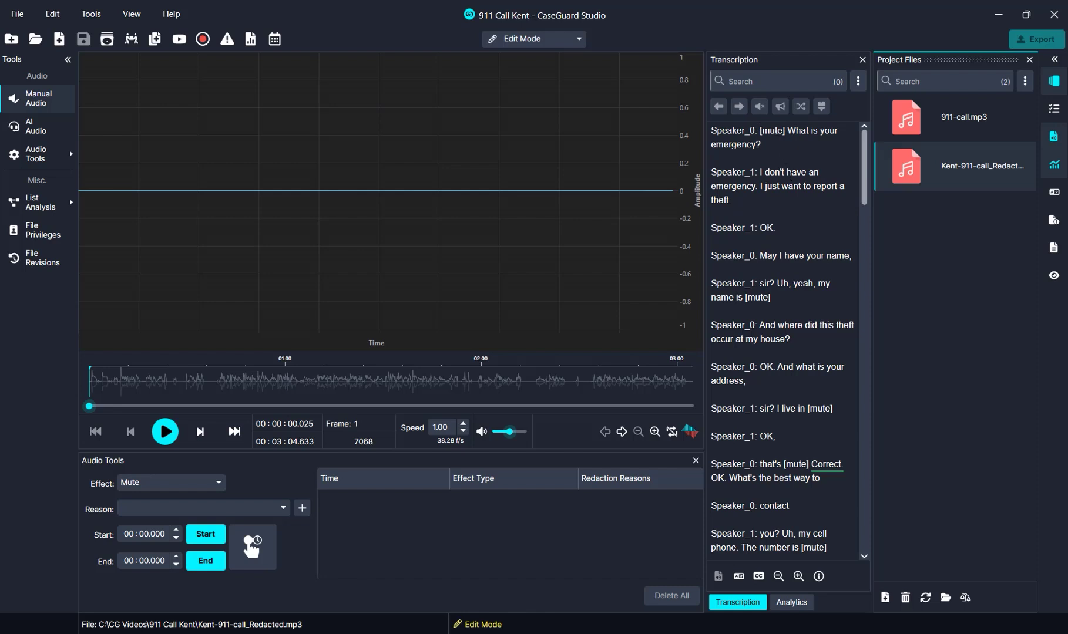
pyautogui.moveTo(89, 406); pyautogui.dragTo(118, 414)
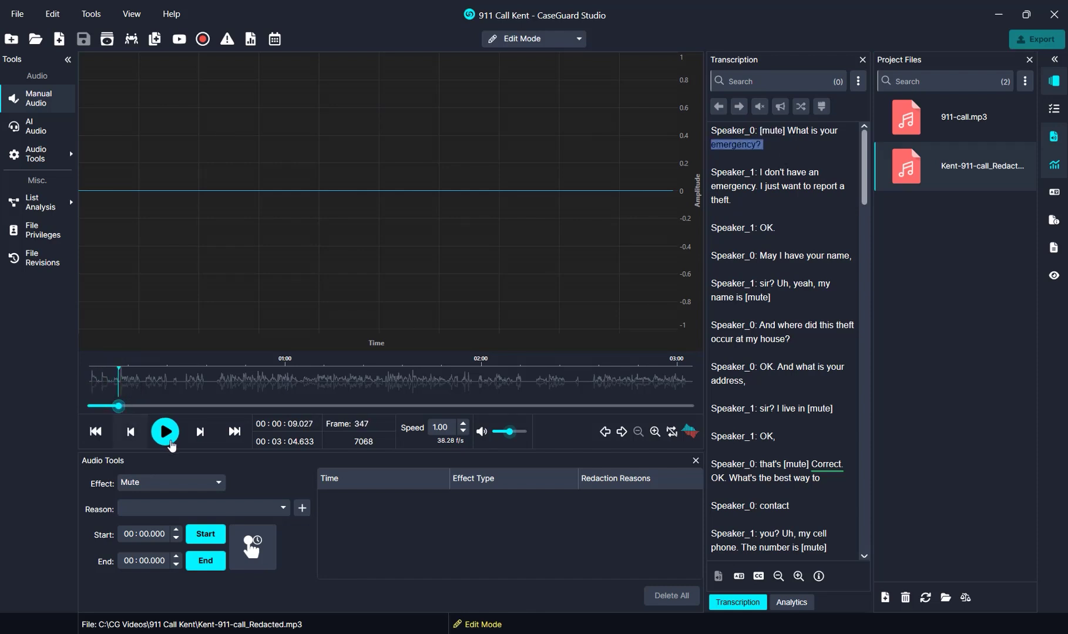
pyautogui.click(165, 432)
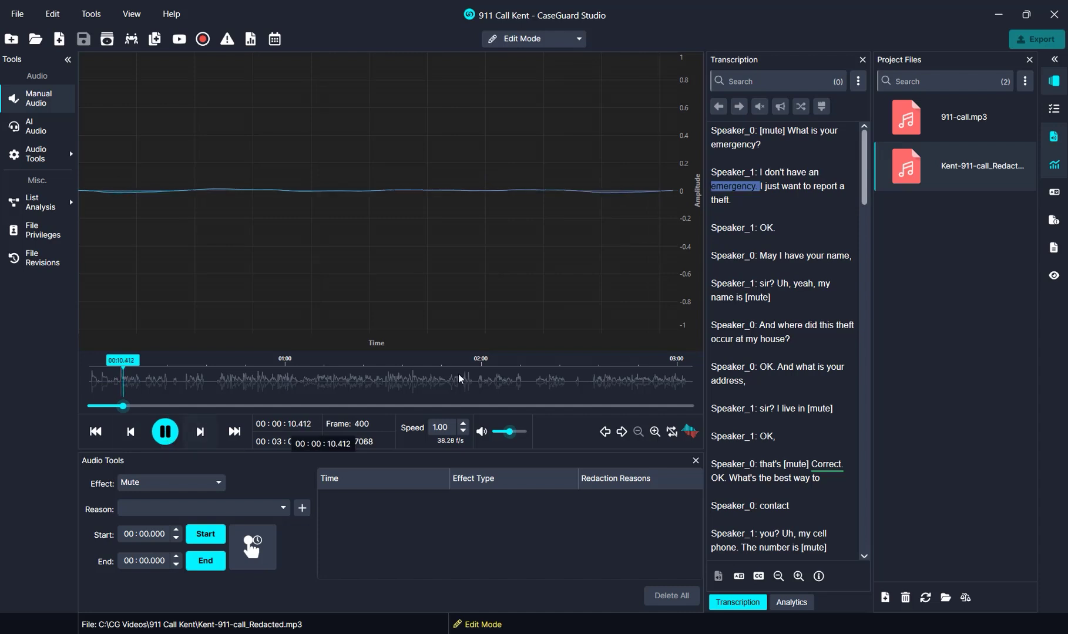
pyautogui.click(173, 442)
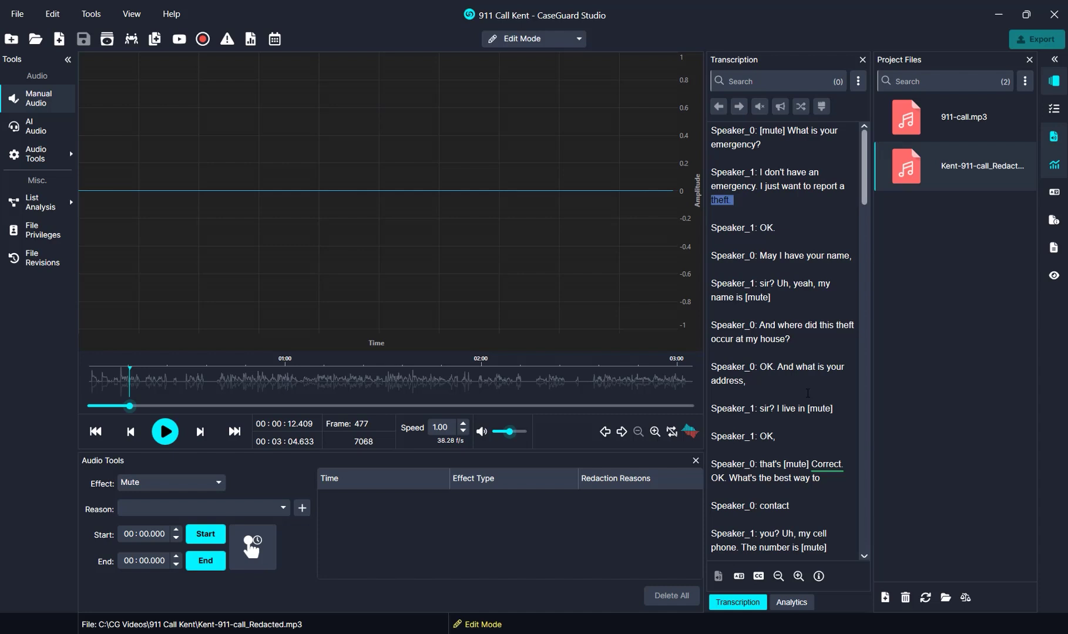
# Add closed captions from the transcription using the default caption settings, and preview them at about 41 seconds.
pyautogui.click(758, 577)
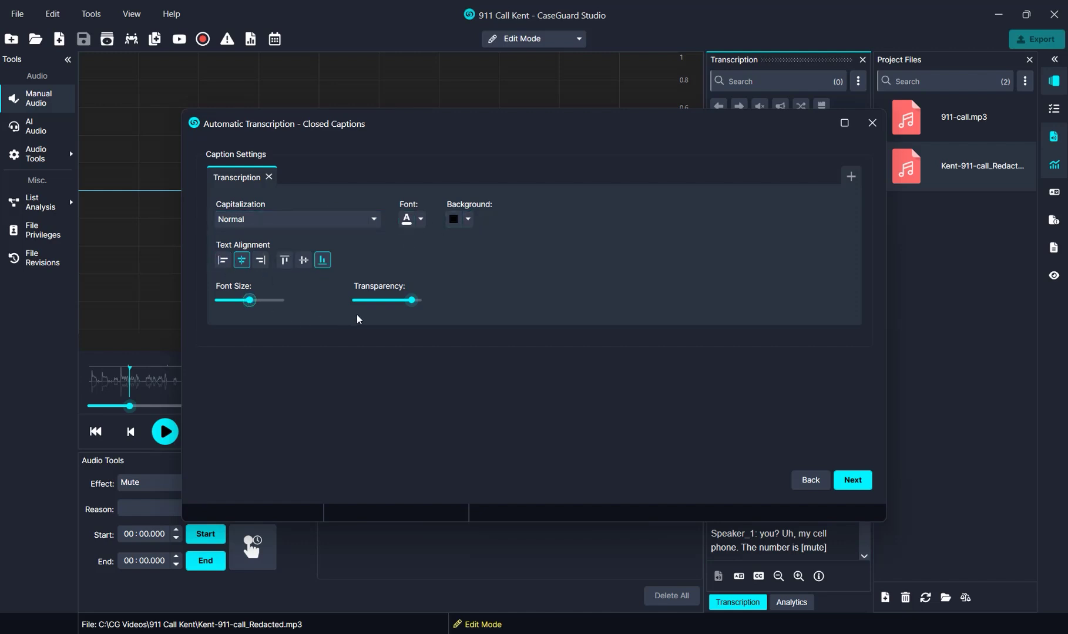
pyautogui.click(854, 481)
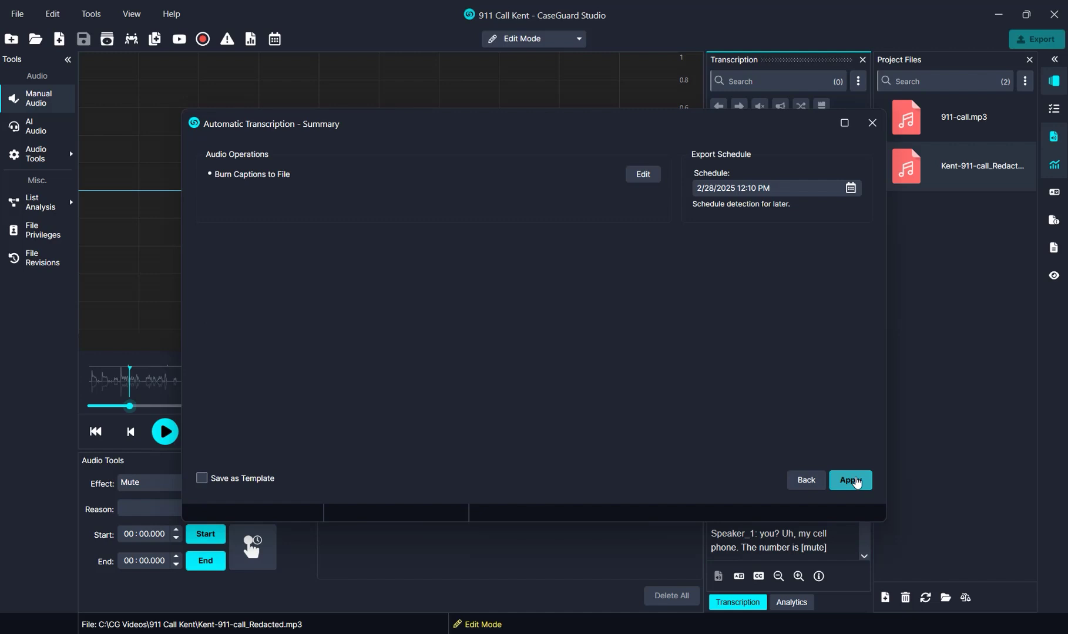
pyautogui.click(856, 481)
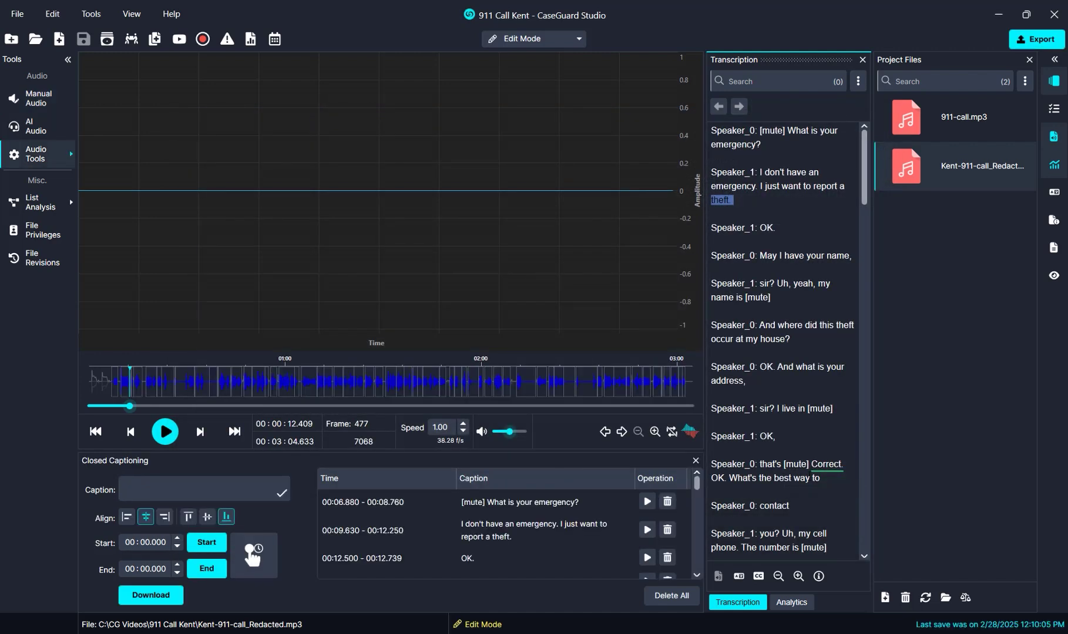
pyautogui.moveTo(131, 409); pyautogui.dragTo(224, 415)
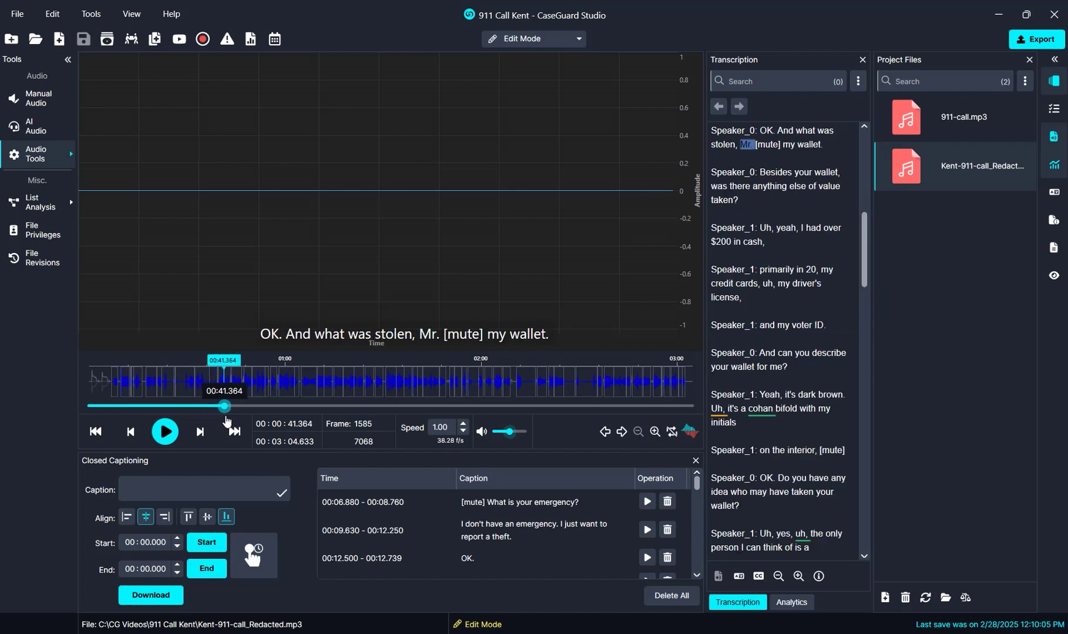
# Export the captioned recording as an MP4 under the suggested file name and open the exported video at its start.
pyautogui.click(1024, 44)
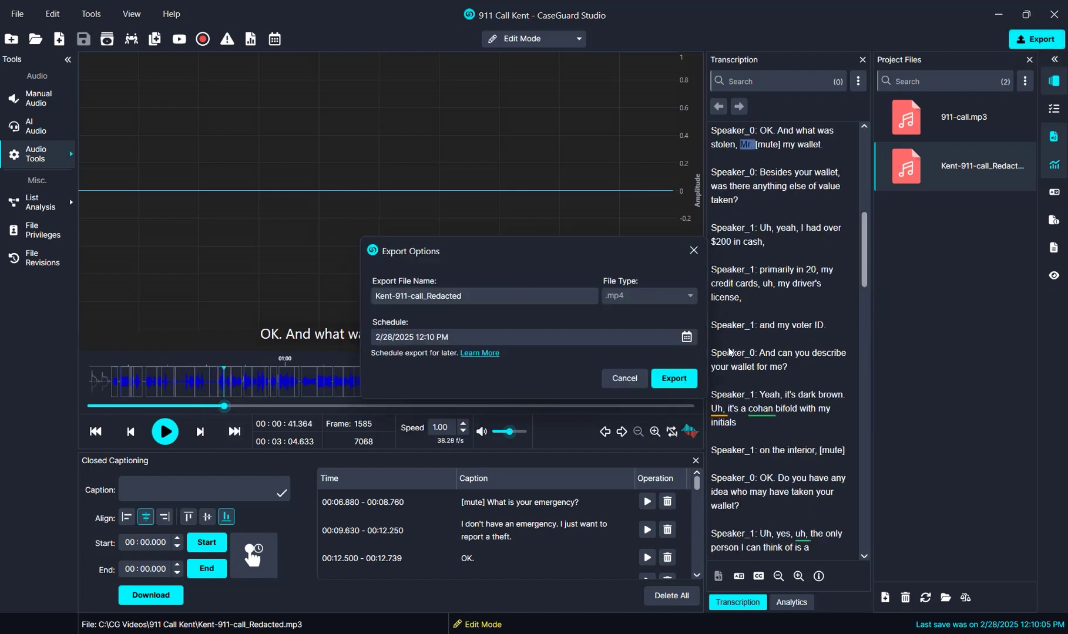
pyautogui.click(684, 378)
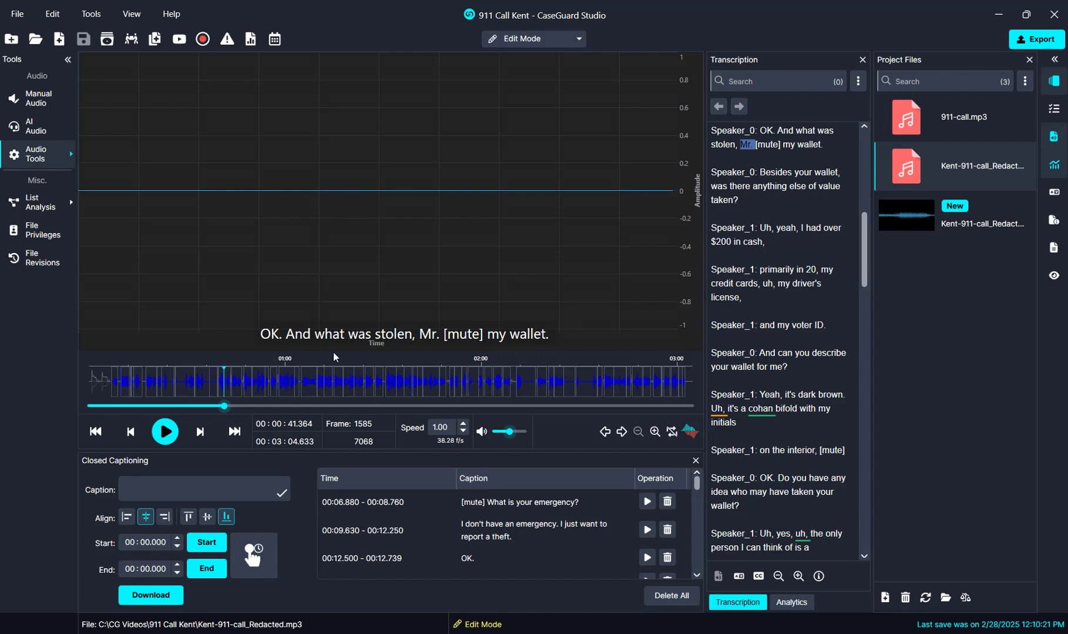
pyautogui.doubleClick(980, 234)
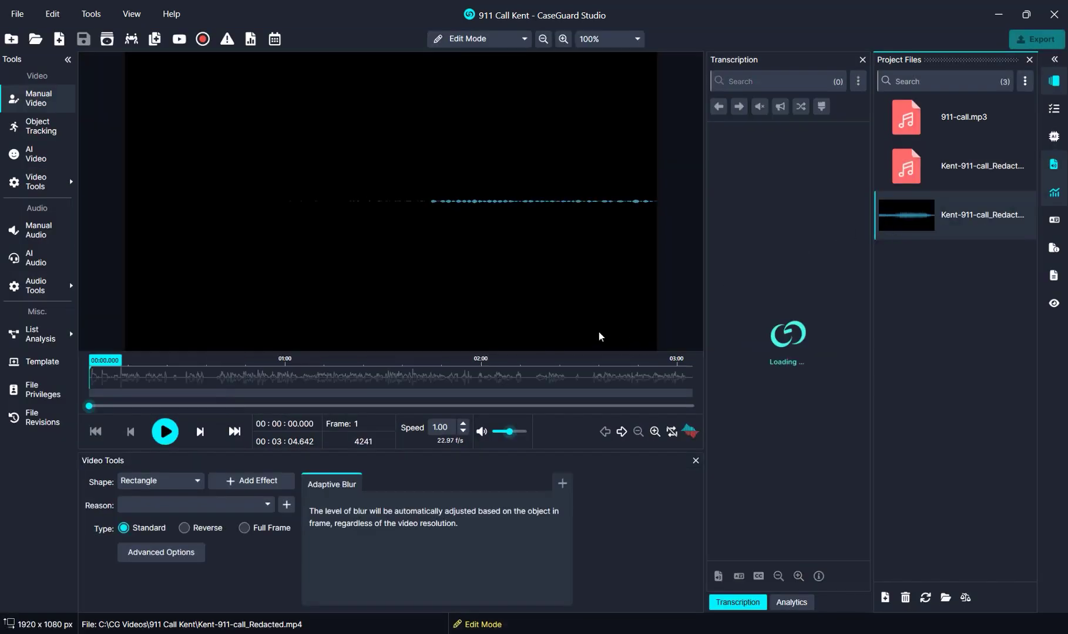
pyautogui.moveTo(89, 407)
pyautogui.mouseDown()
pyautogui.moveTo(226, 416)
pyautogui.moveTo(82, 419)
pyautogui.mouseUp()
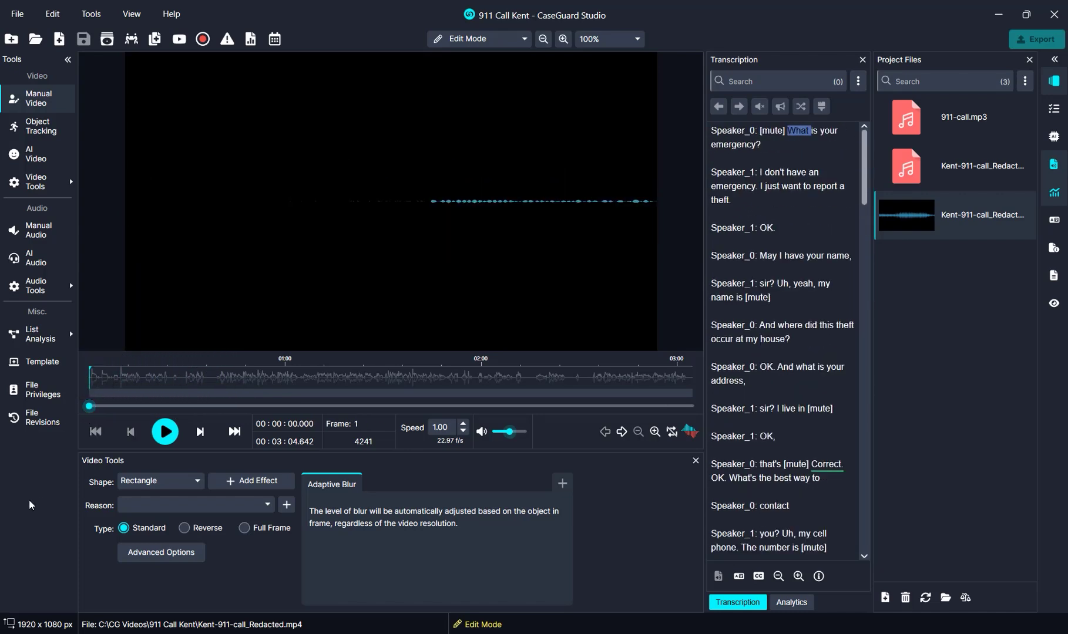